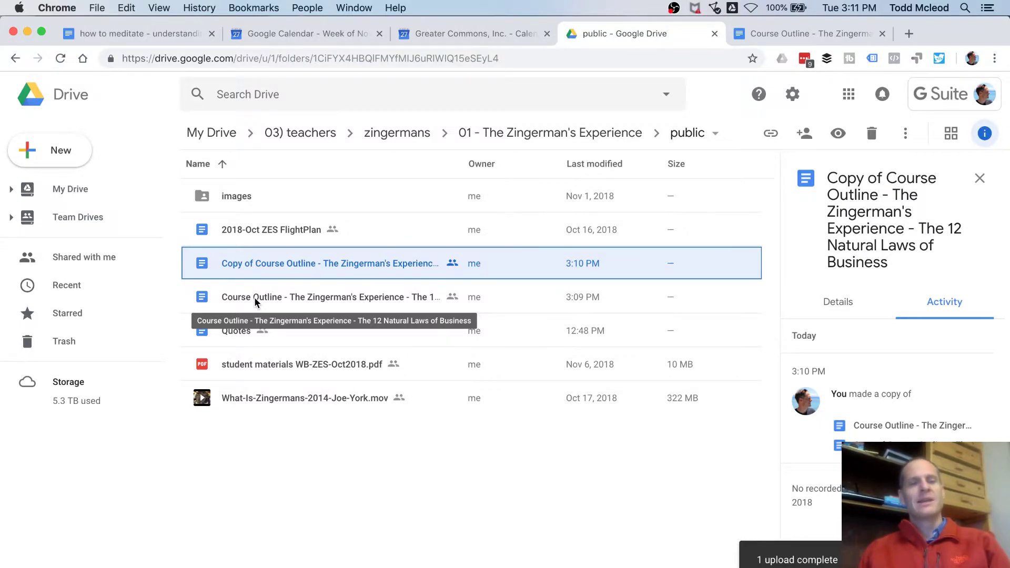
Step: Review the course outline details, then open the full sharing settings for the copy
click(254, 297)
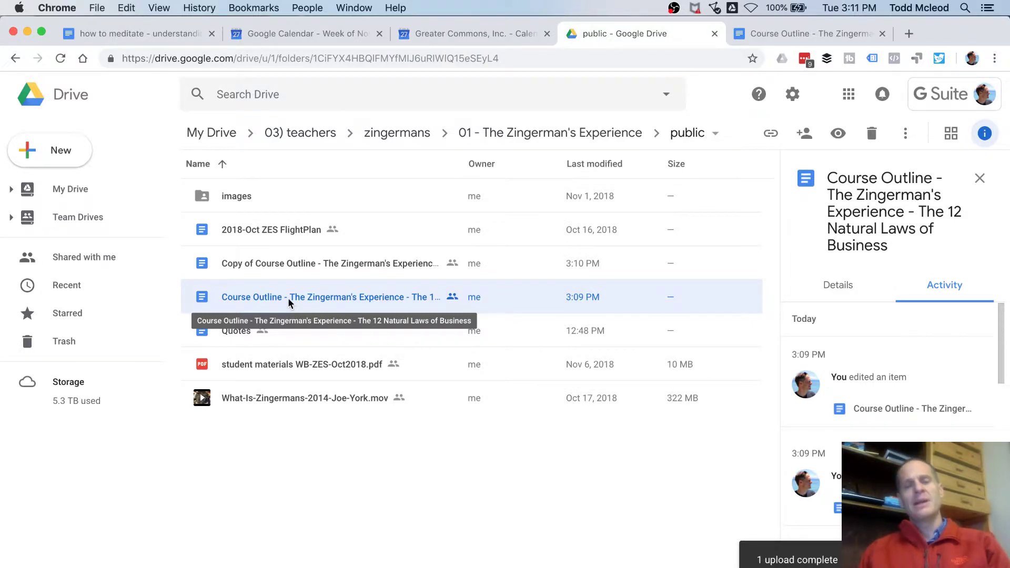
click(322, 263)
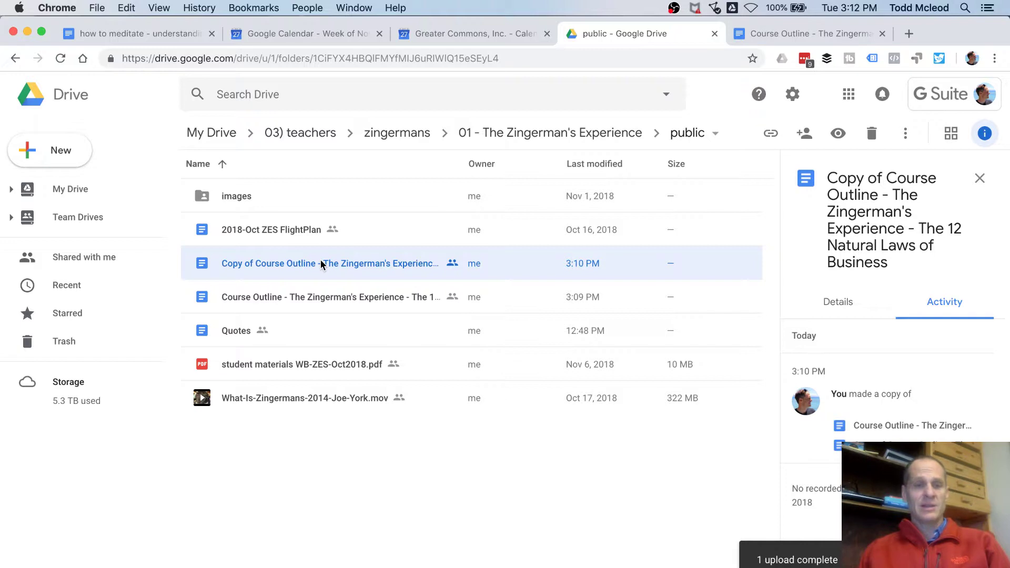
right_click(321, 261)
click(366, 338)
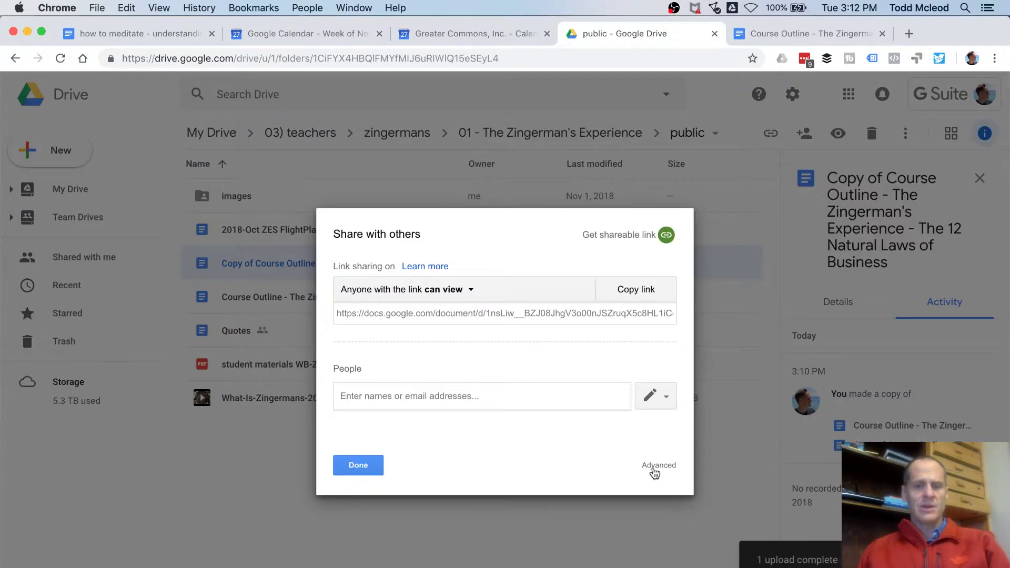
click(660, 466)
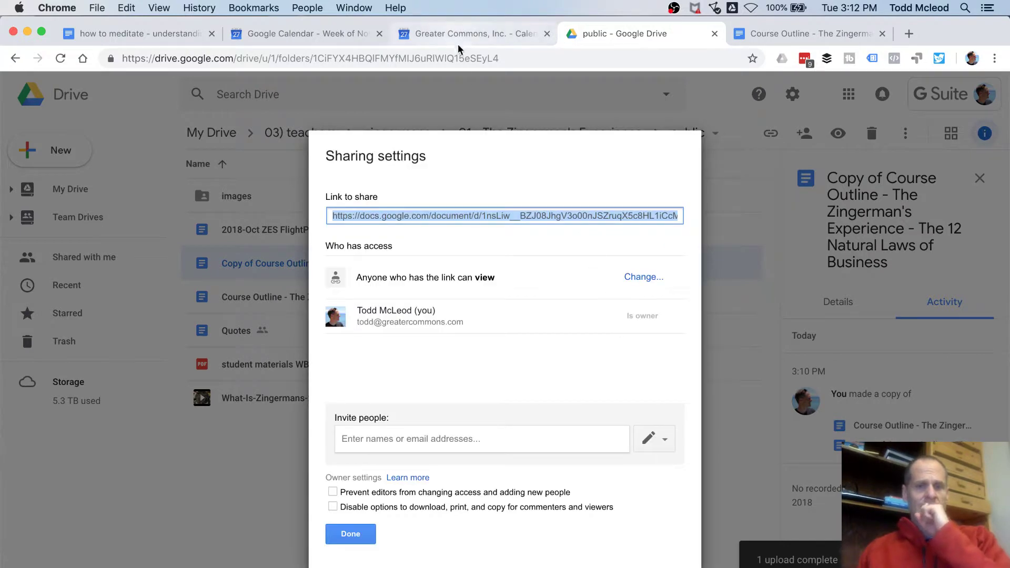
click(487, 137)
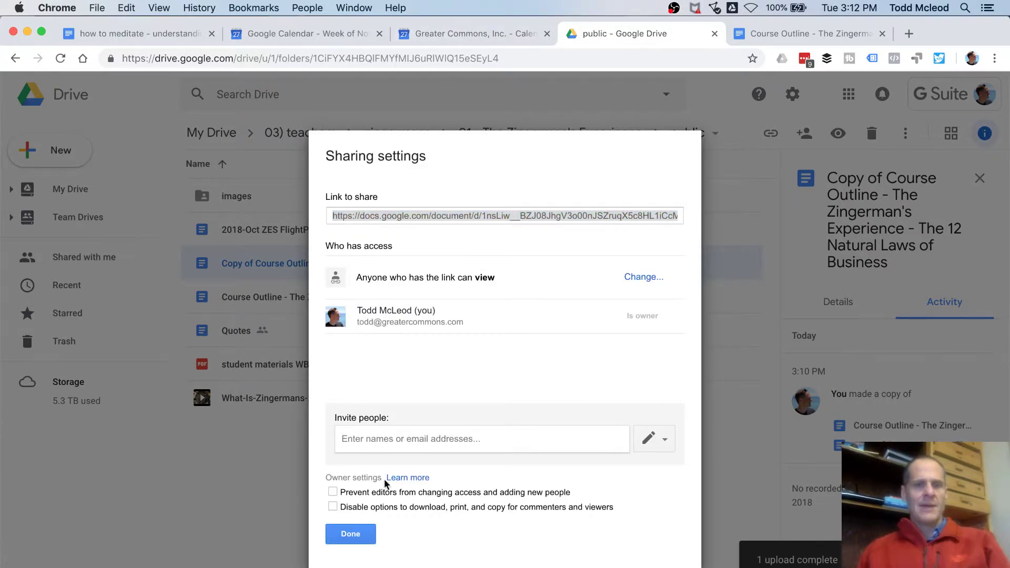
Step: Add two people from the suggestions as invitees to the course outline copy
click(389, 438)
text(magg)
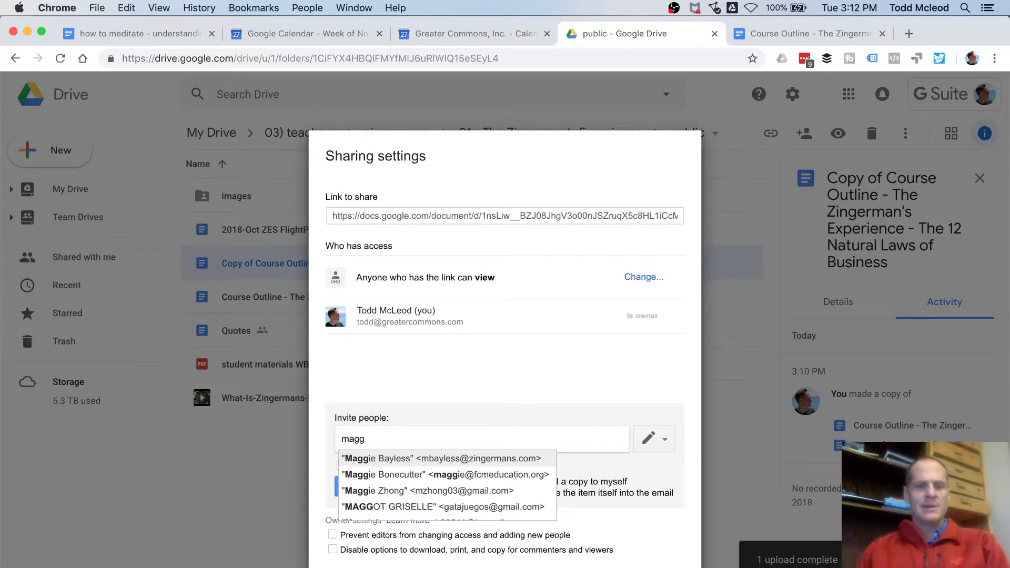
click(430, 460)
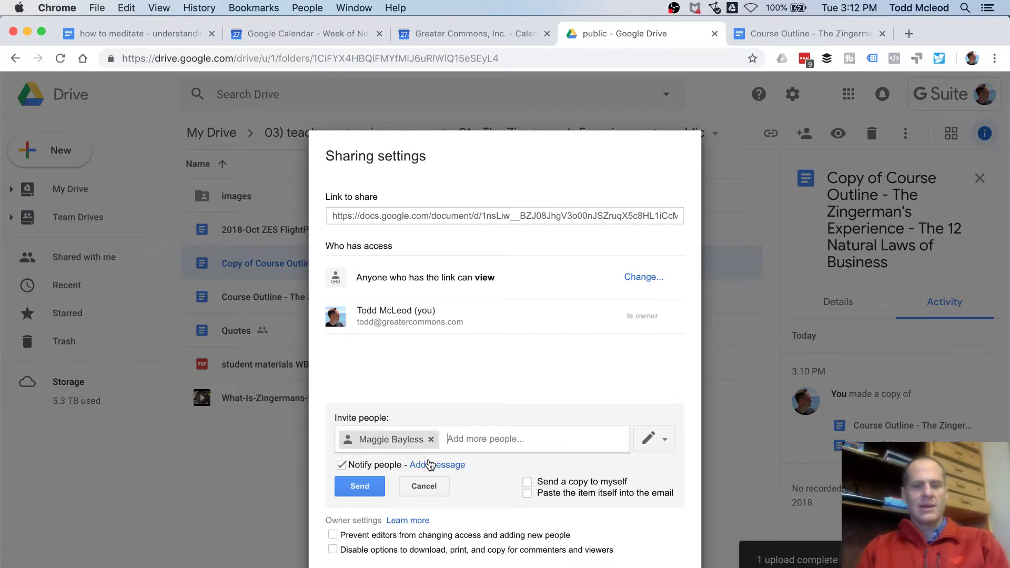
text(EI)
key(BackSpace)
key(BackSpace)
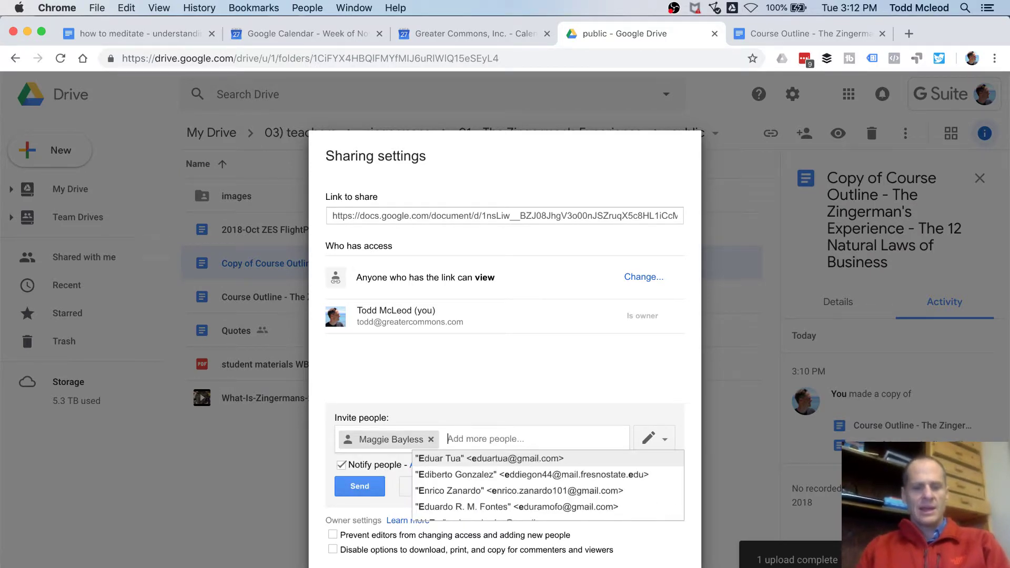
text(ARI)
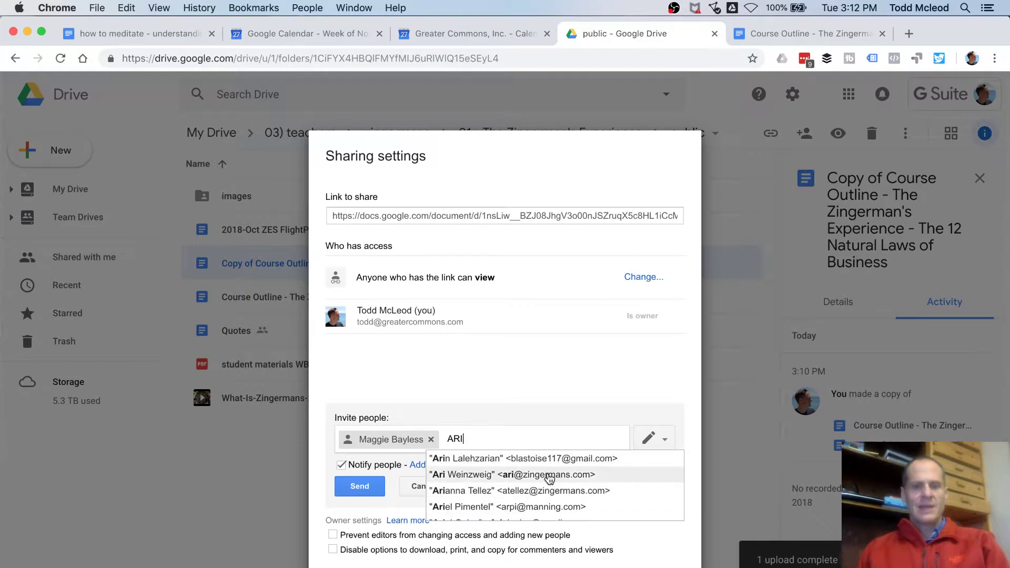
click(545, 475)
Step: Keep both invitees at Can edit, turn off Notify people, and share
click(662, 440)
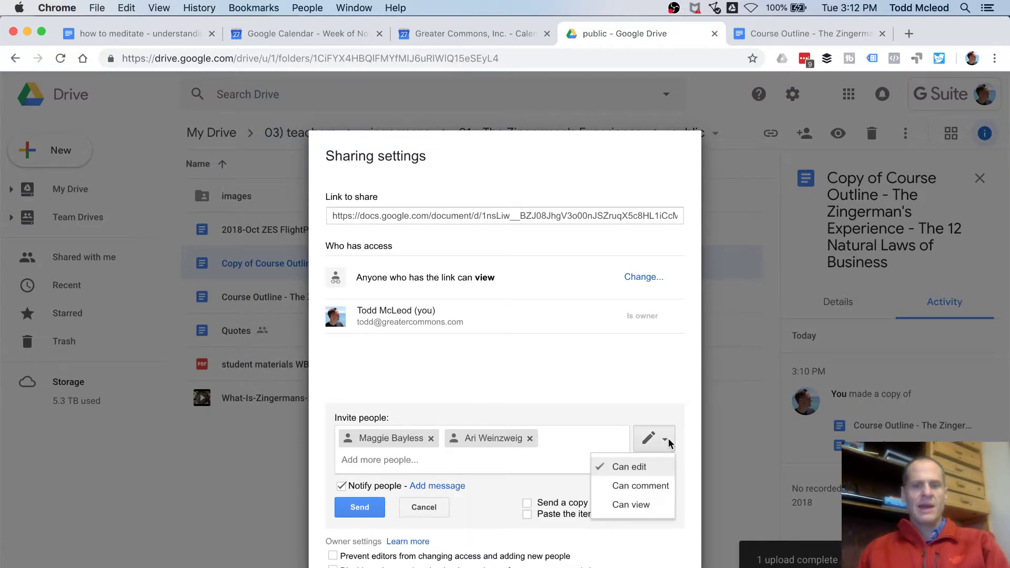
click(665, 442)
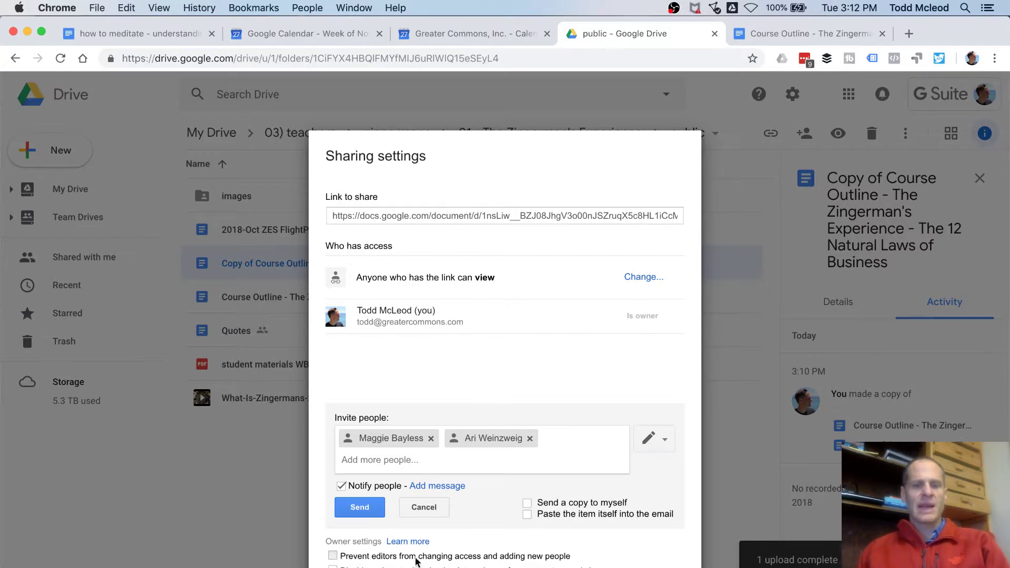
click(541, 557)
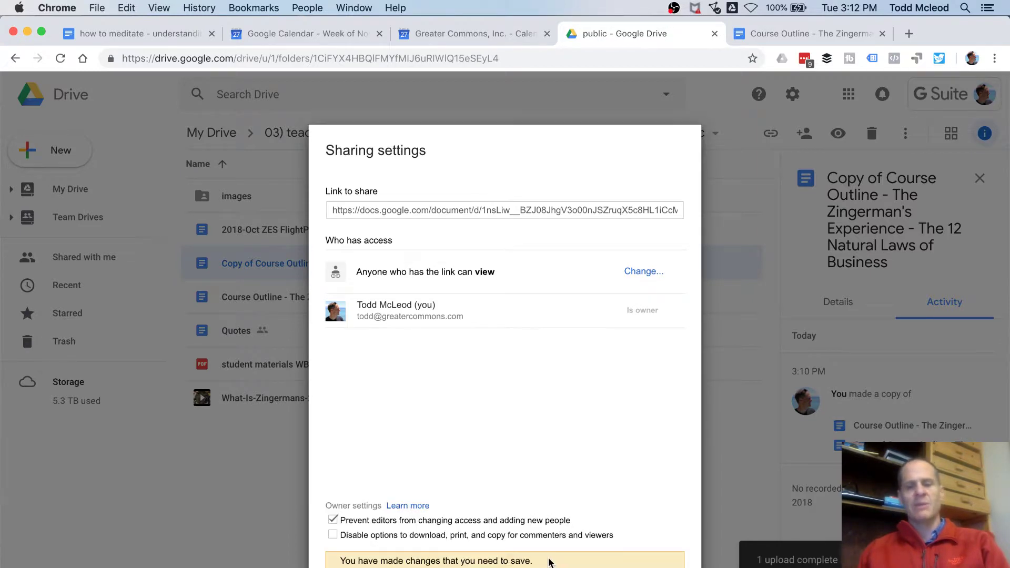
click(380, 522)
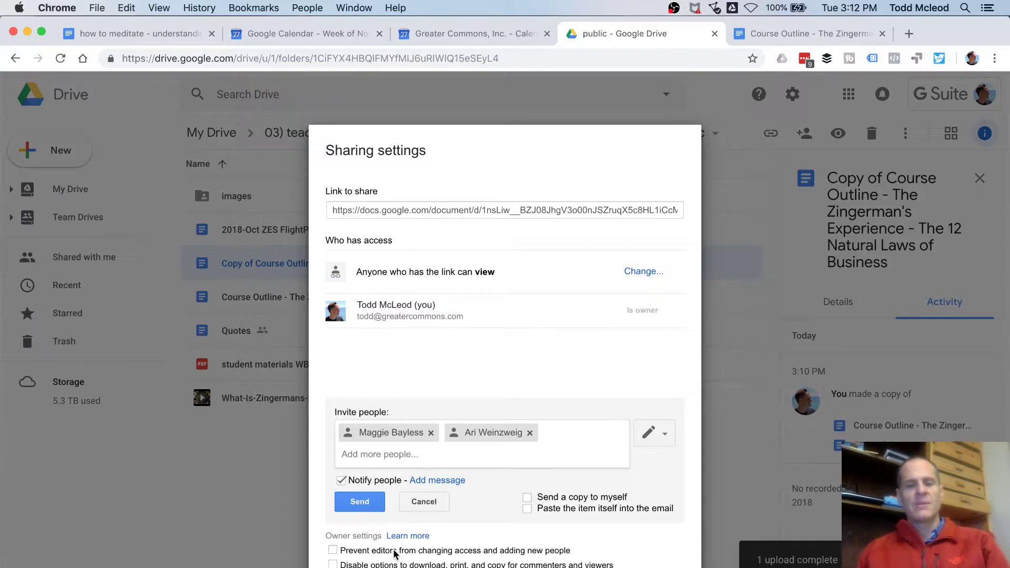
click(341, 480)
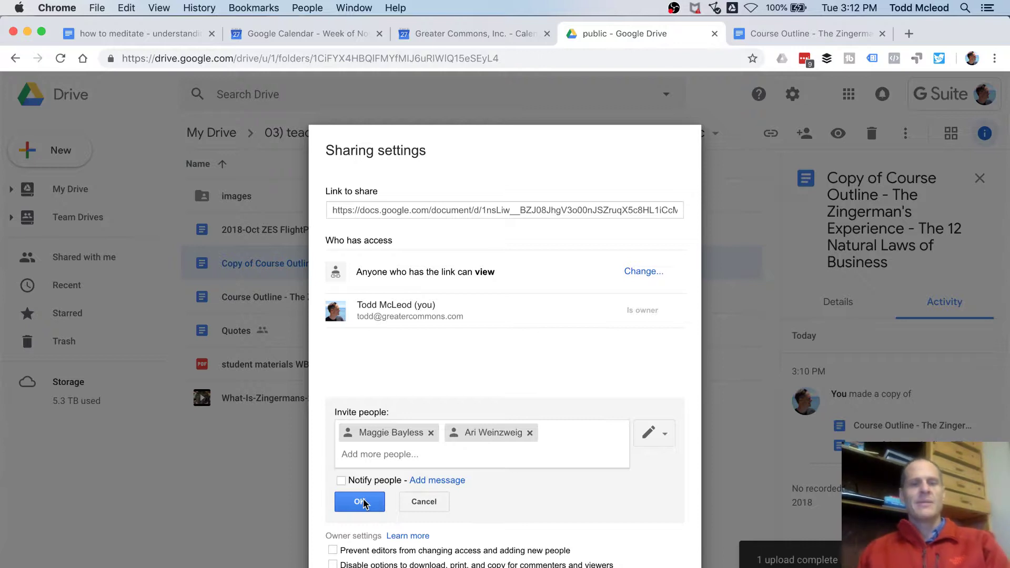
click(363, 504)
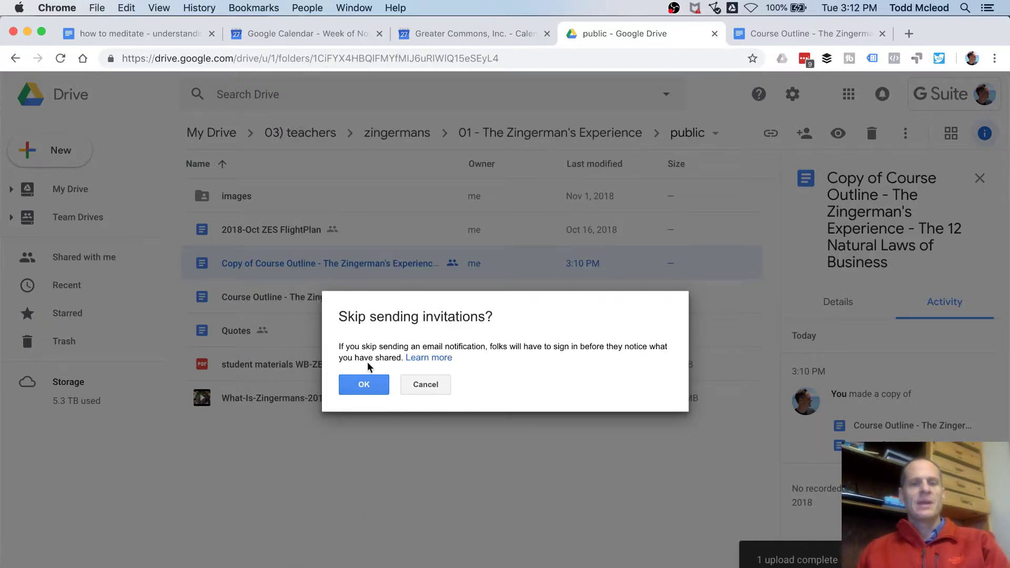
Step: Skip the invitation emails, approve sharing outside the organization, and close sharing settings
drag(380, 348, 560, 346)
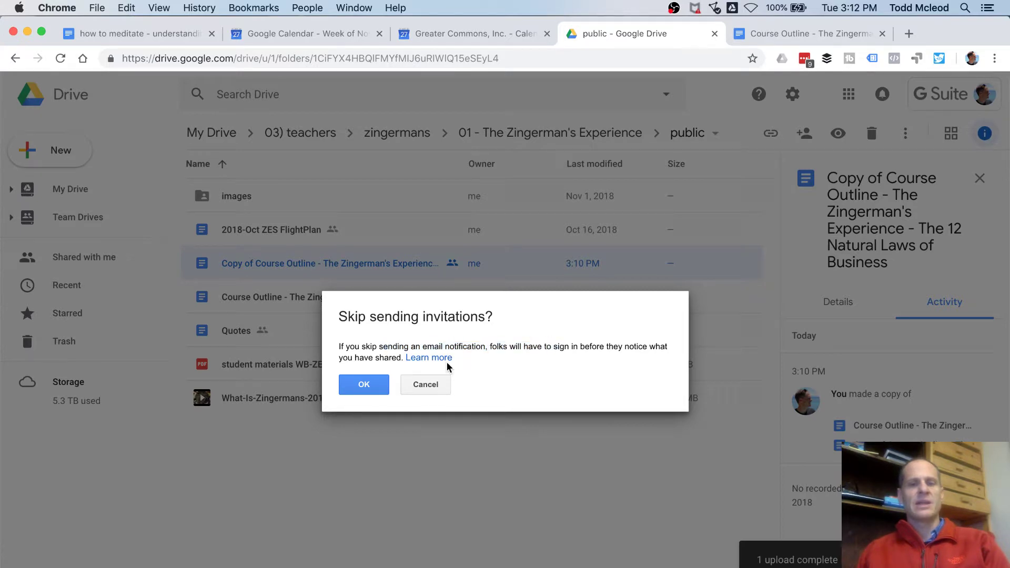
click(362, 384)
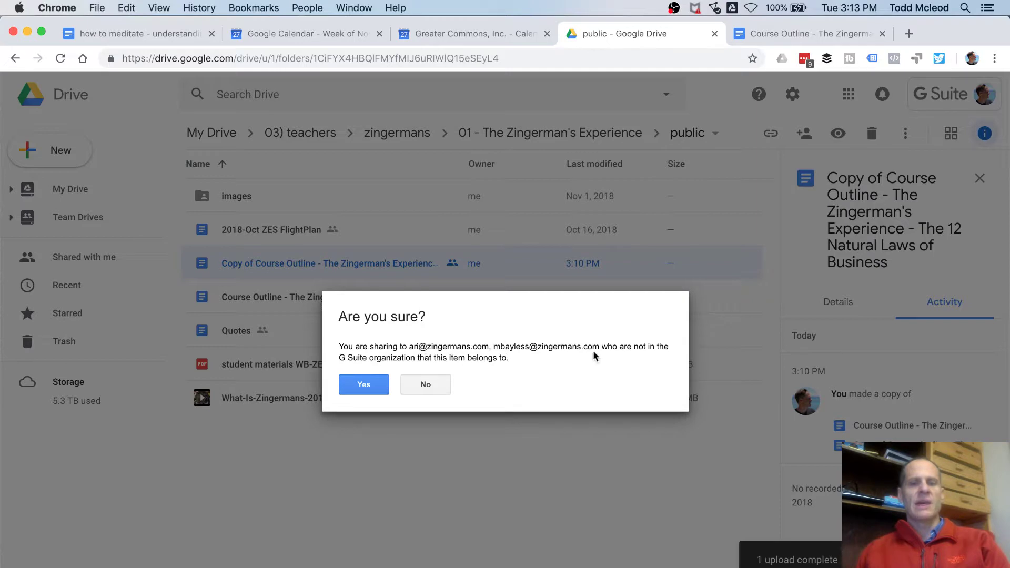
click(364, 384)
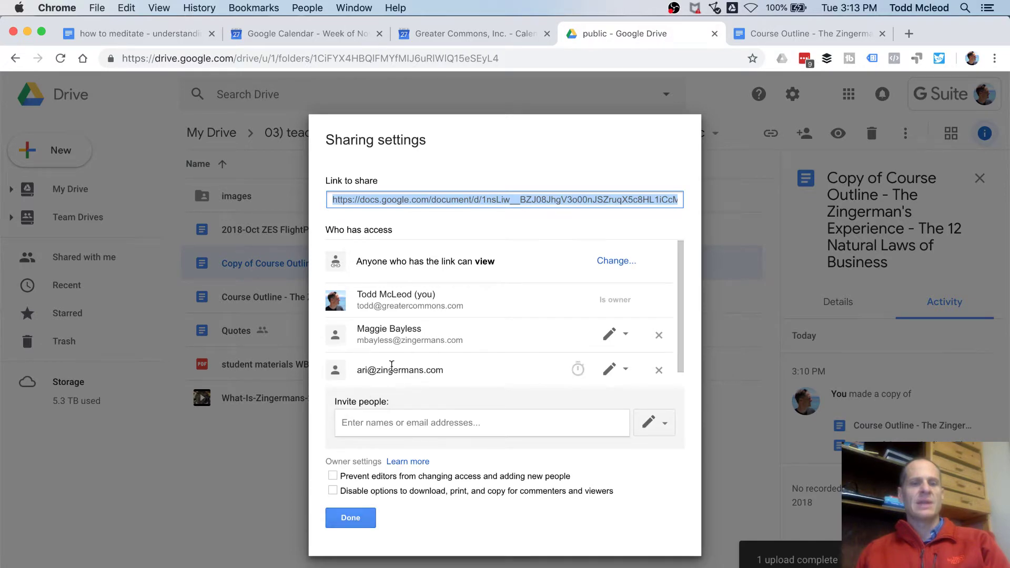
click(350, 517)
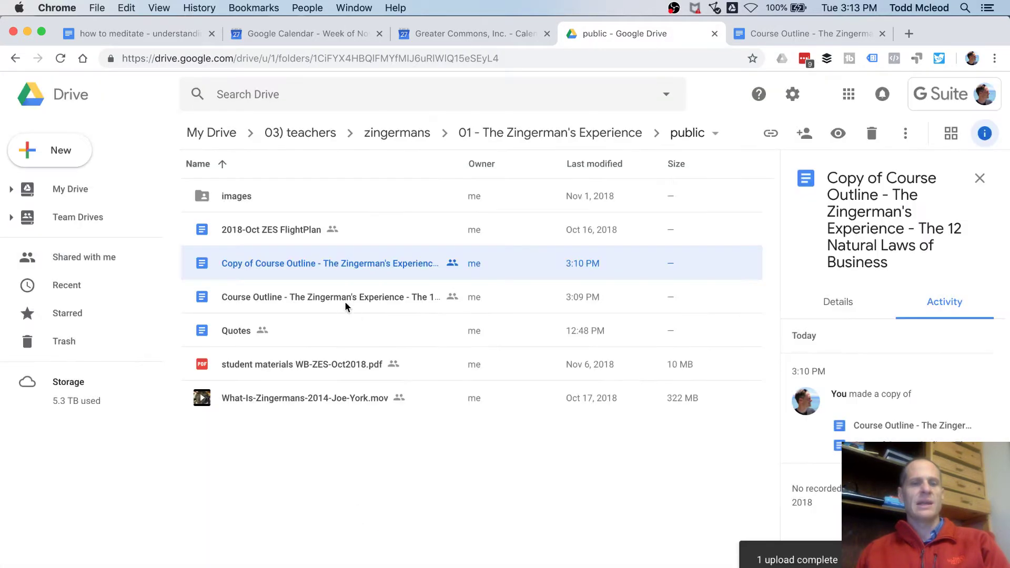
Step: Open the course outline copy, close the original, and try Suggesting before returning to Editing
double_click(286, 264)
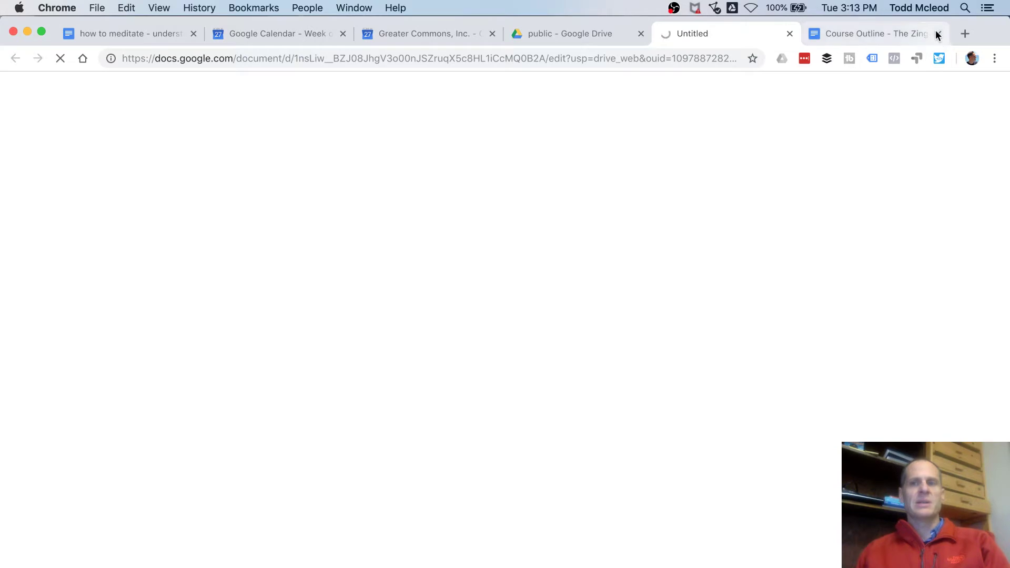
middle_click(936, 30)
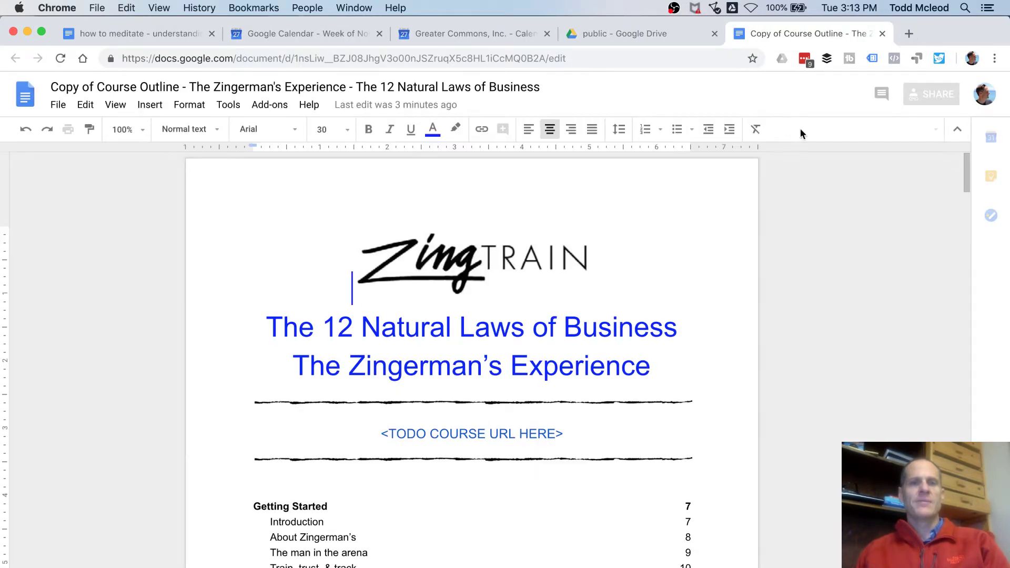
click(940, 132)
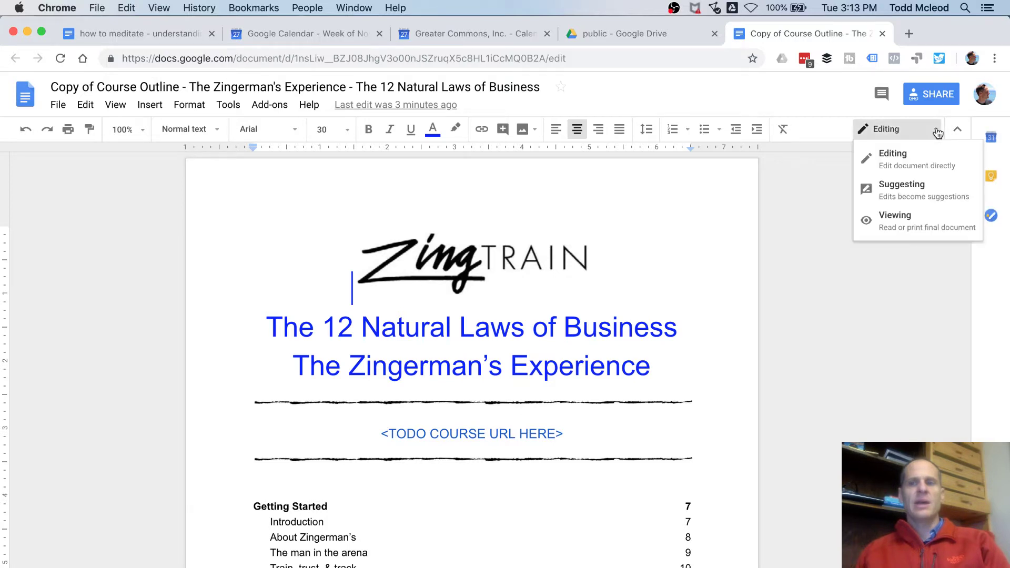
click(936, 132)
click(934, 132)
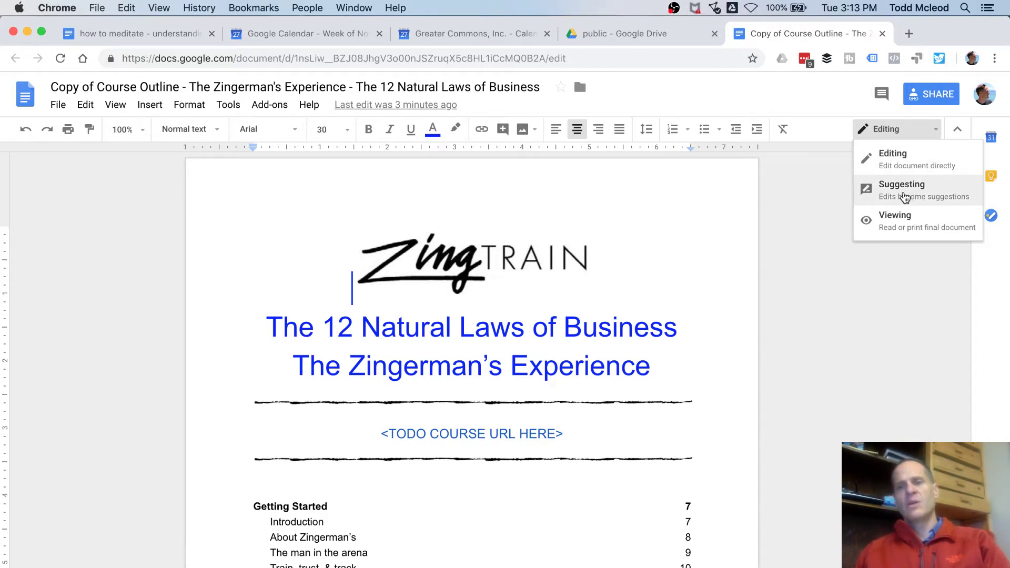
click(905, 197)
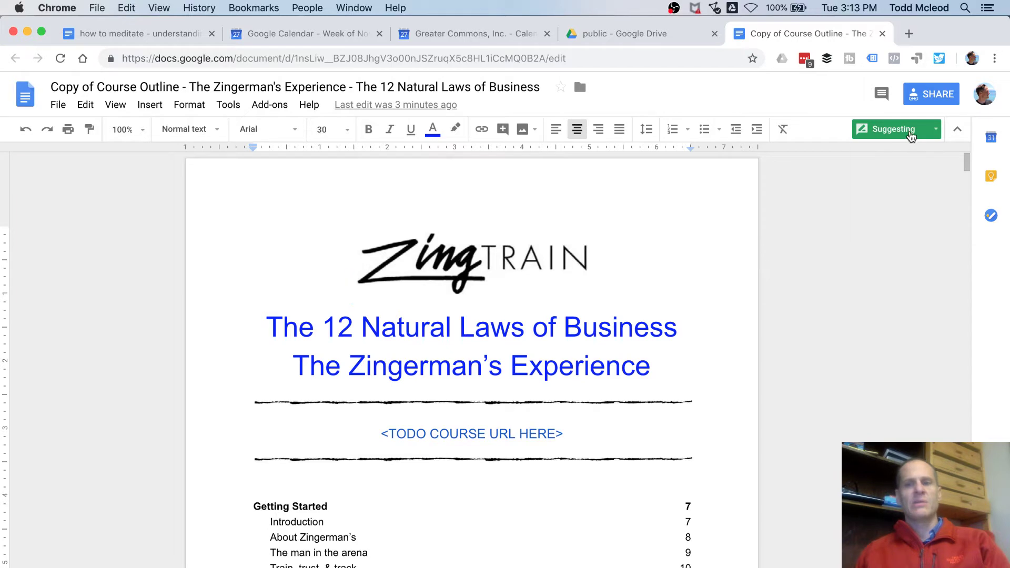
click(903, 132)
click(897, 155)
Step: Append ' I CAN TYPE THINGS' after 'A here is a suggested' on a later entry
scroll(381, 361, down, 5)
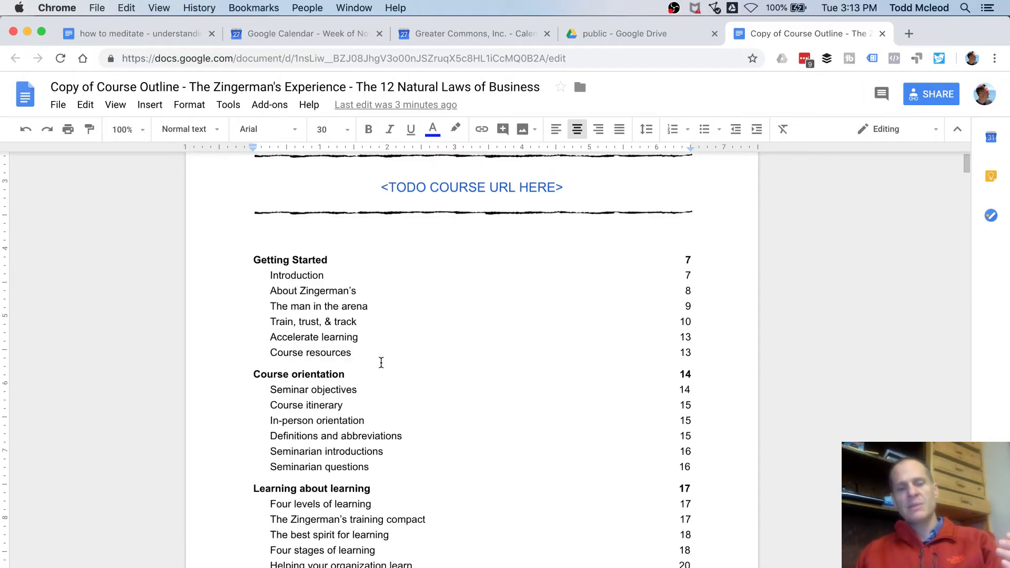
scroll(352, 314, down, 15)
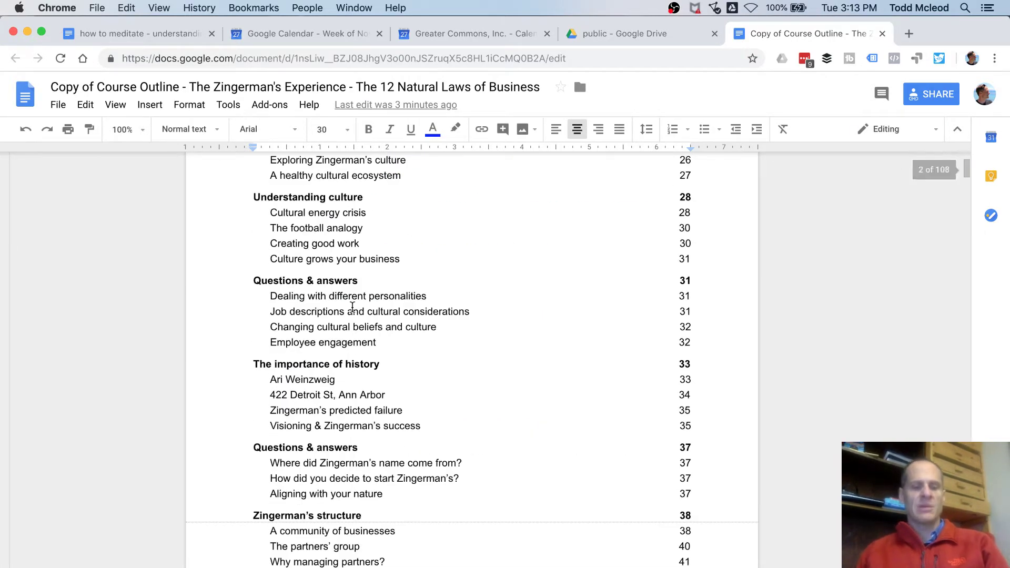
key(super+Down)
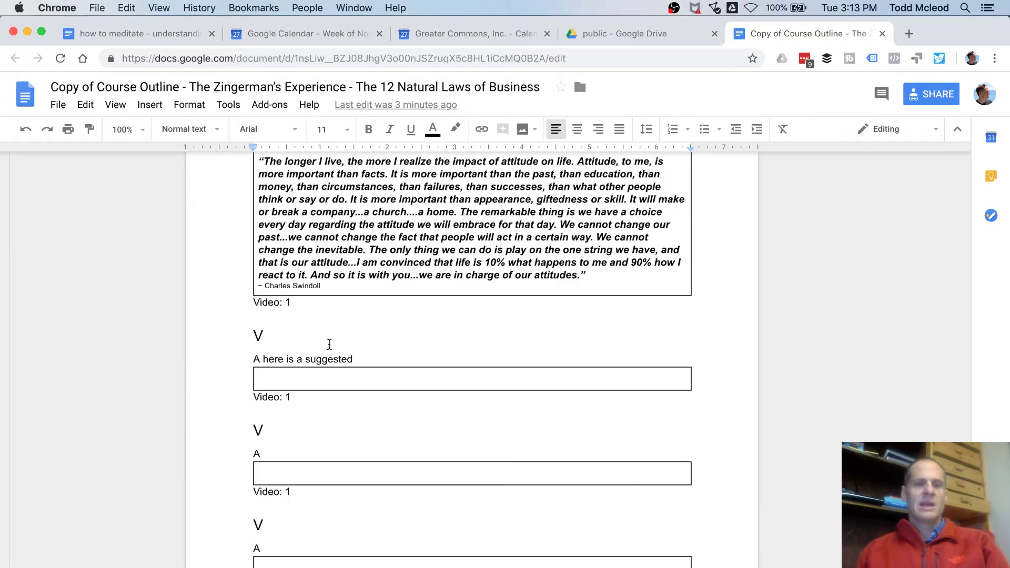
scroll(348, 342, down, 1)
click(370, 340)
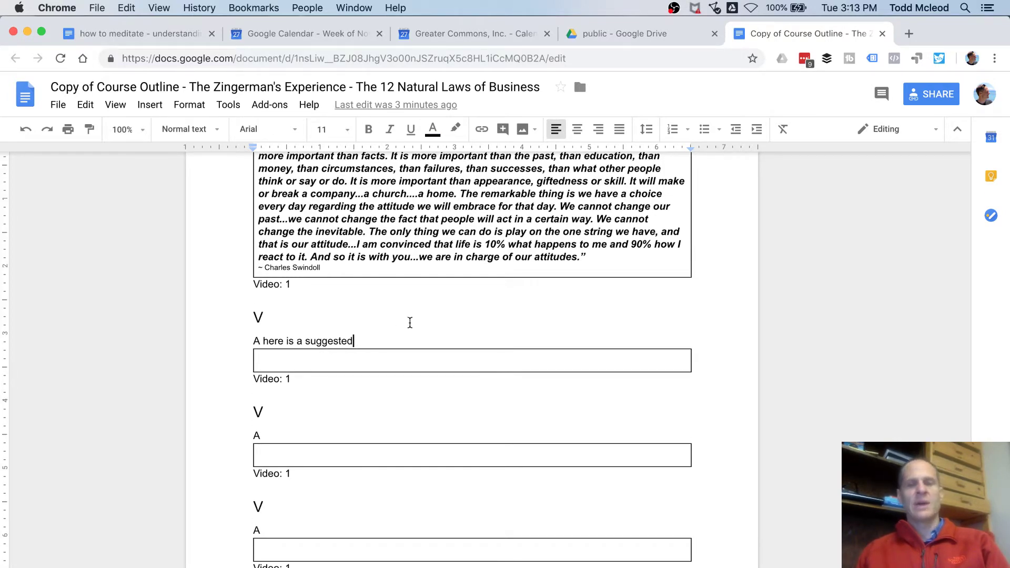
text(I CAN )
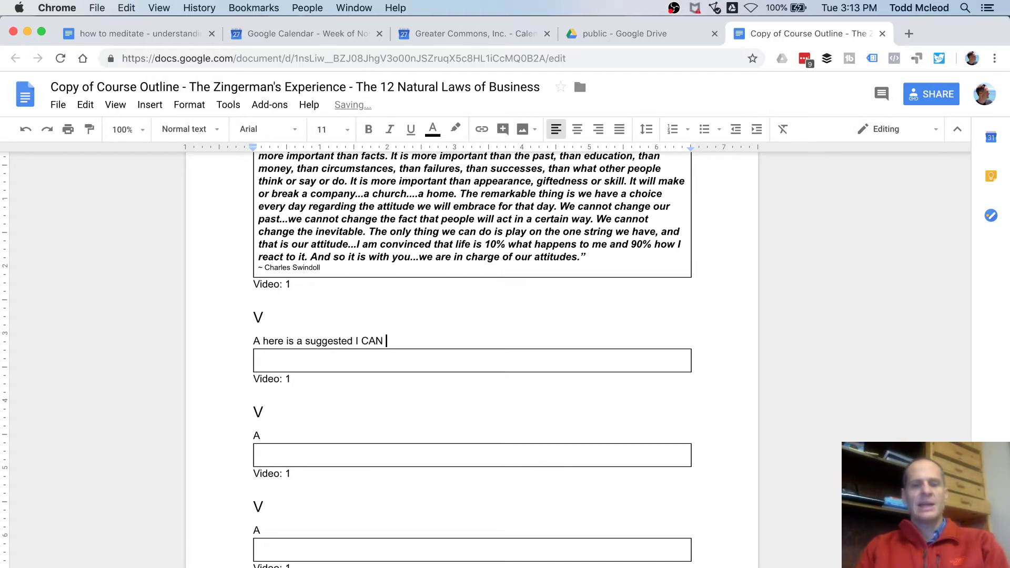
text(TYPE THINGS HERE)
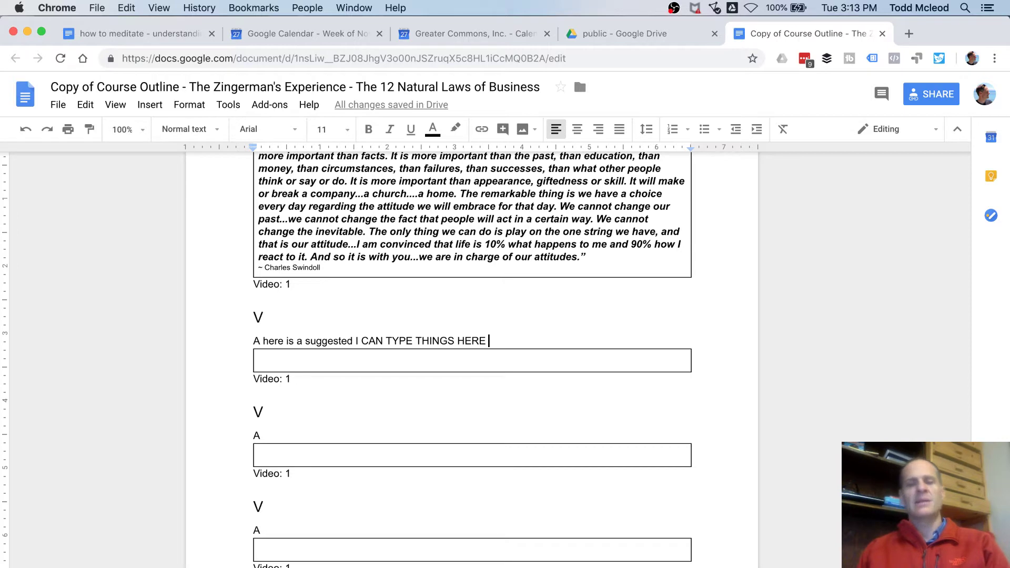
key(BackSpace)
key(BackSpace)
key(BackSpace)
key(BackSpace)
key(BackSpace)
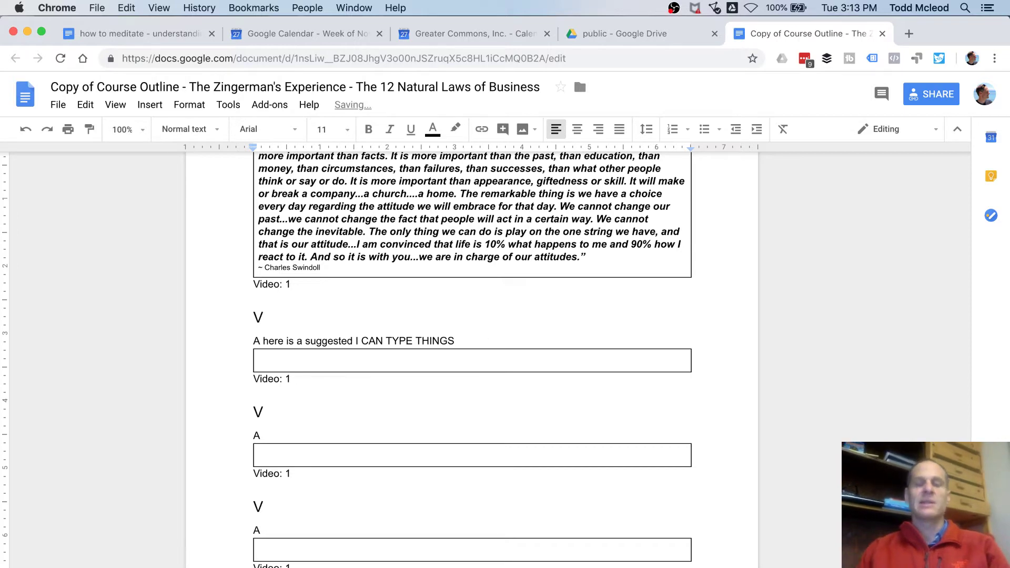
click(897, 129)
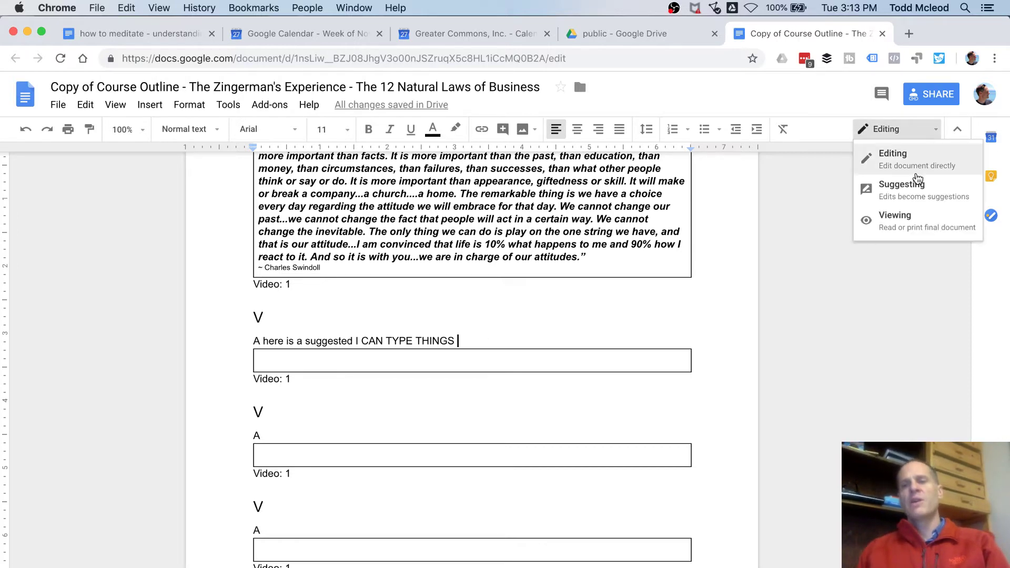
Step: In Suggesting mode, suggest deleting 'here is a suggested I CAN TYPE THINGS'
click(918, 188)
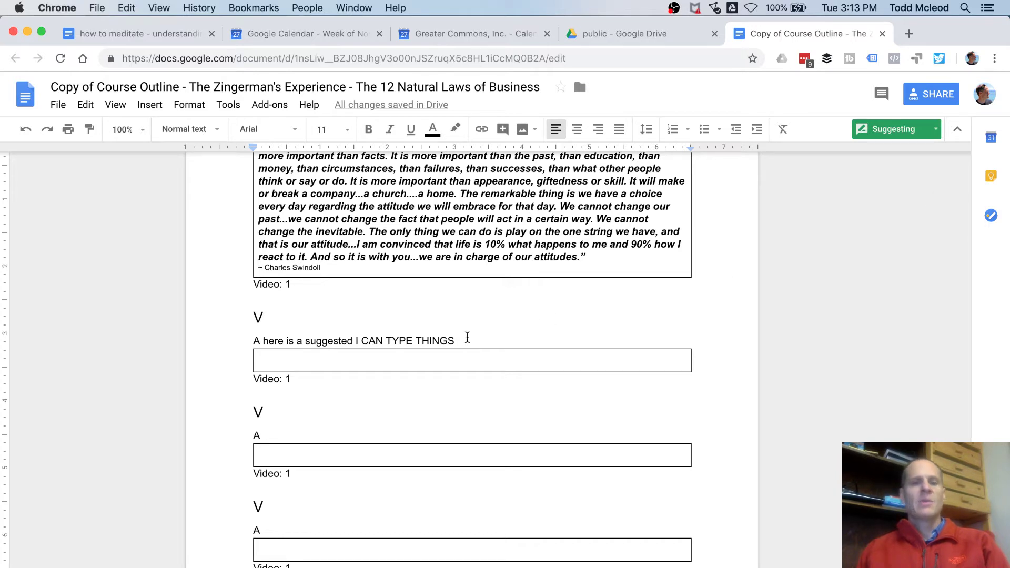
drag(459, 339, 264, 341)
key(BackSpace)
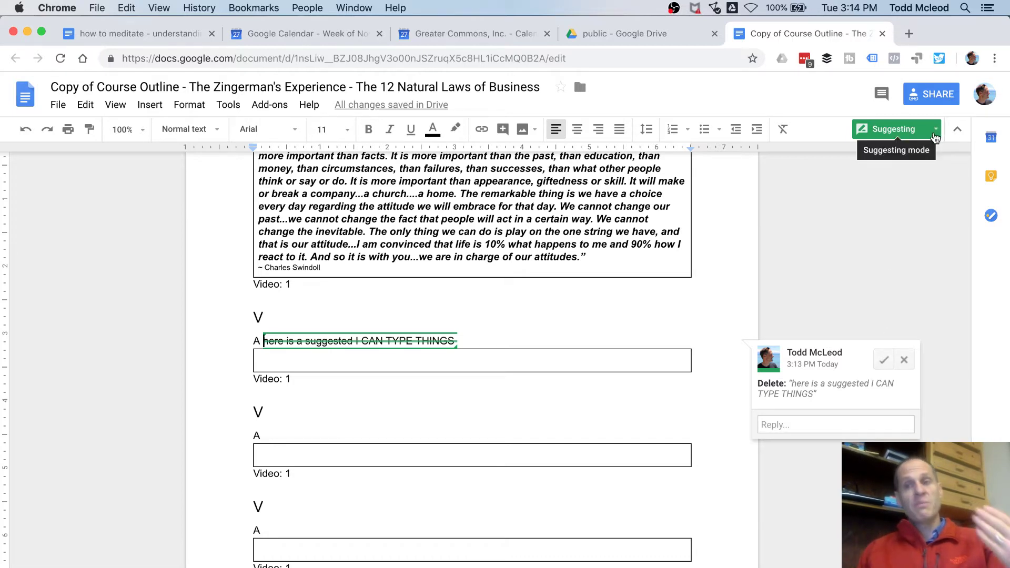
click(935, 137)
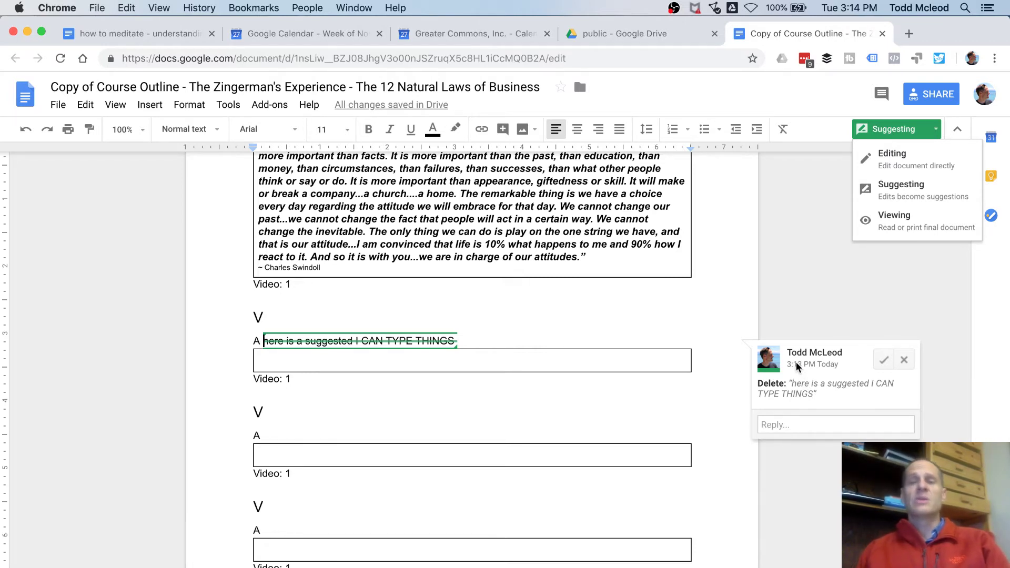
Step: Suggest adding 'if i was to add something' after the next A, with 'something' bold and red
click(266, 437)
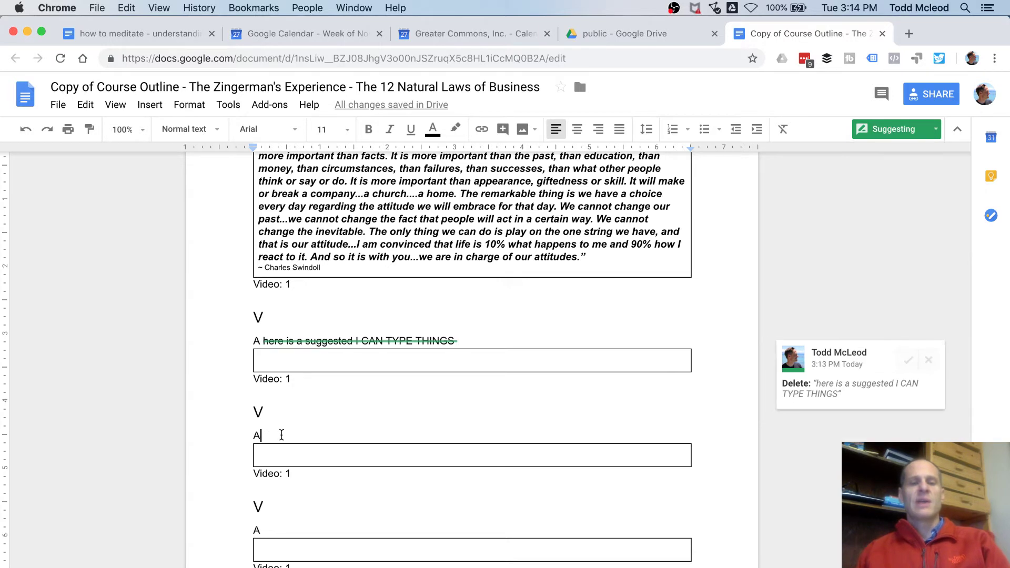
text(if i w)
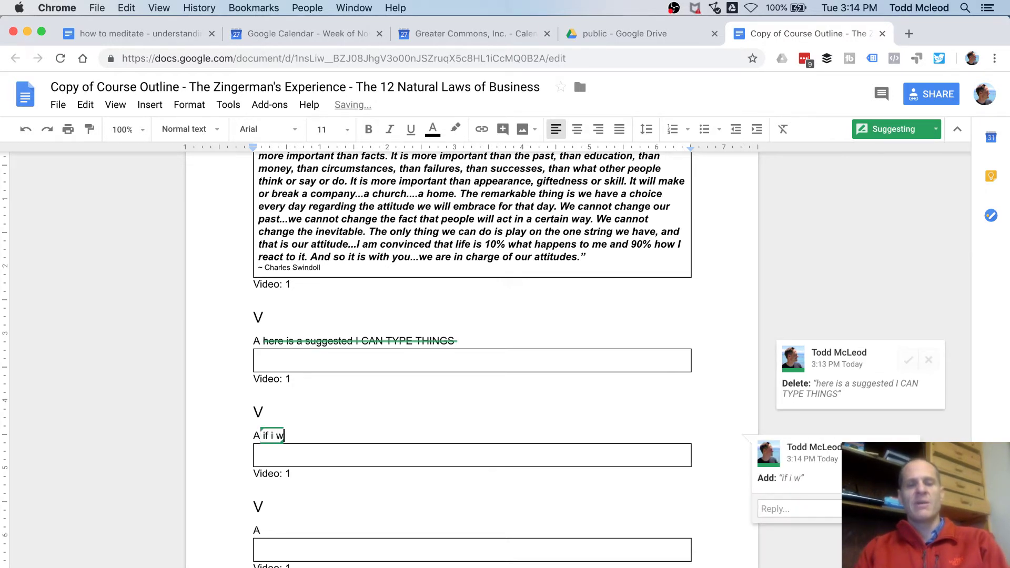
text(as to add something)
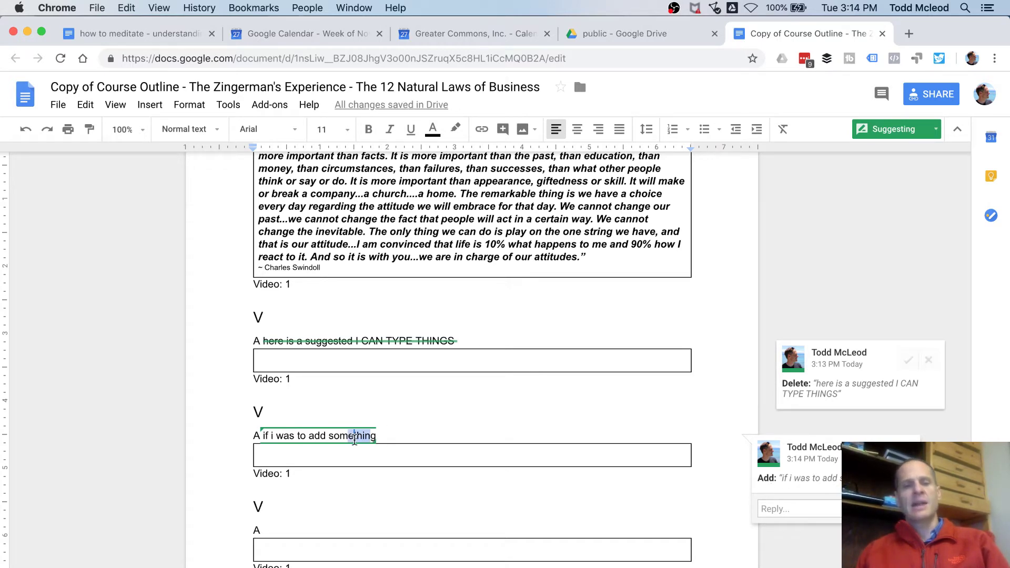
double_click(354, 437)
click(369, 128)
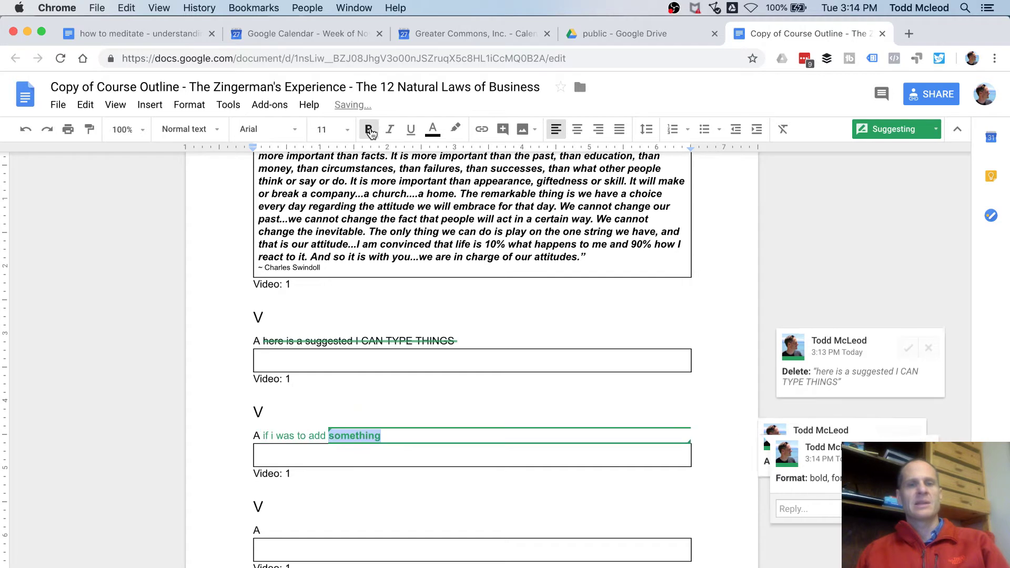
click(432, 129)
click(451, 172)
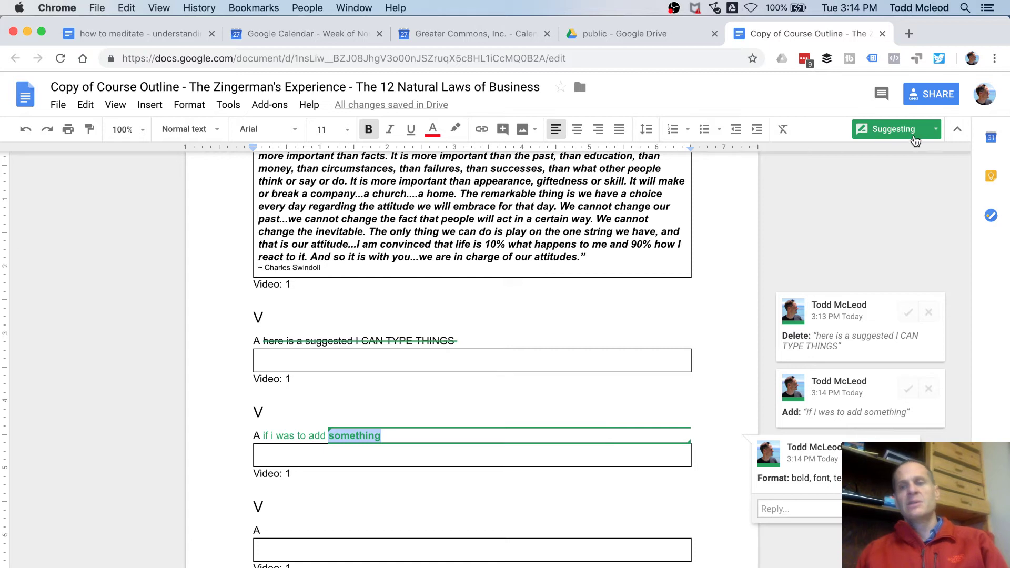
click(914, 132)
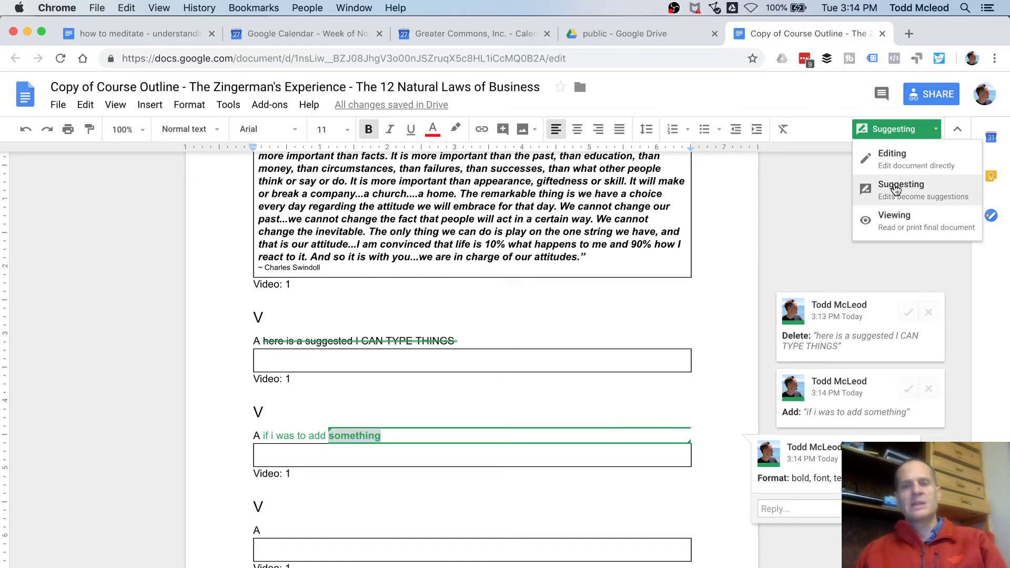
click(826, 107)
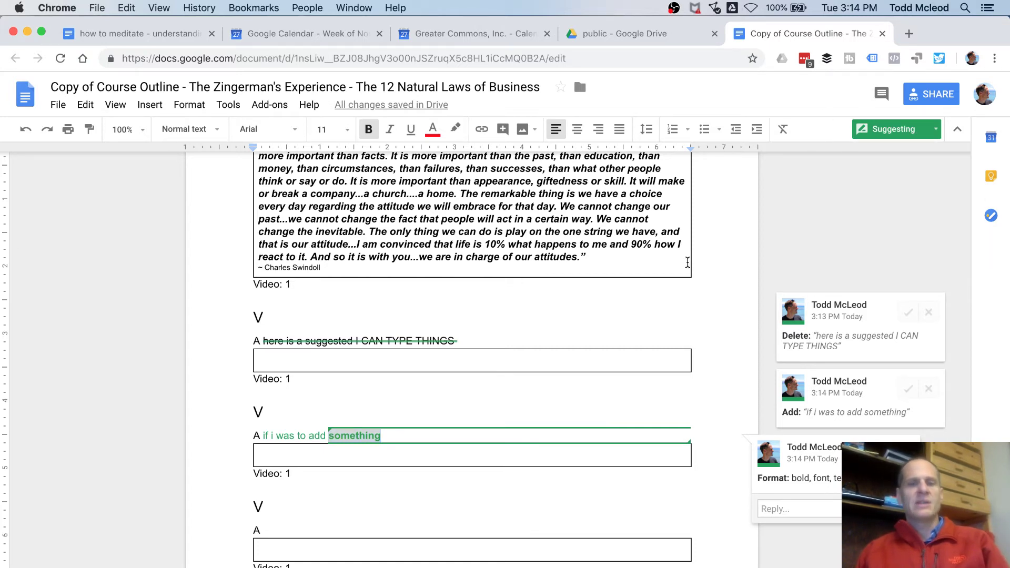